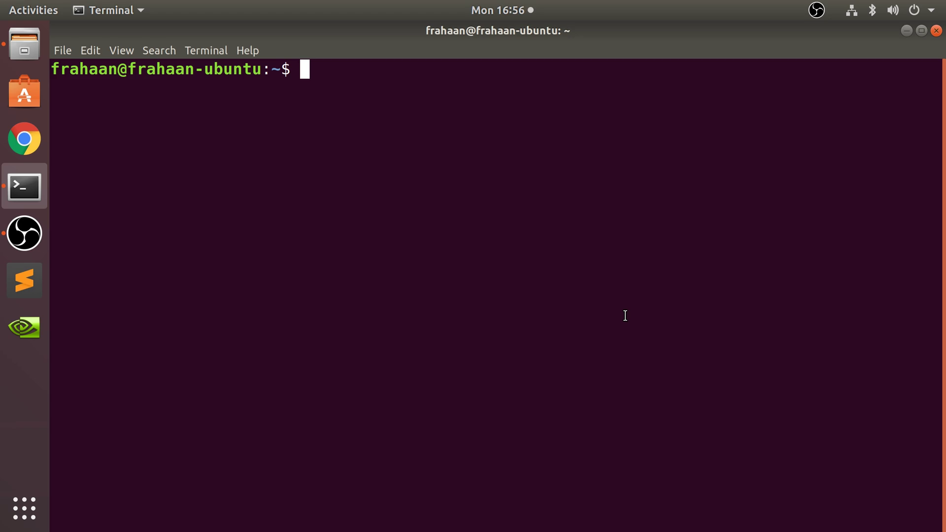
{"action": "type", "text": "rmdir"}
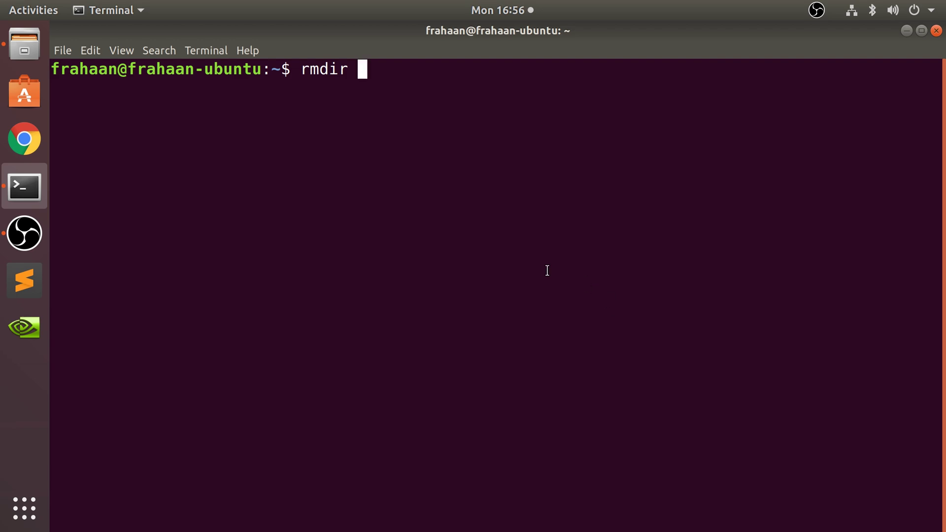
Run rmdir on the dragged-in Files (copy) path, which fails as the directory isn't empty.
{"action": "left_click", "coordinate": [24, 46]}
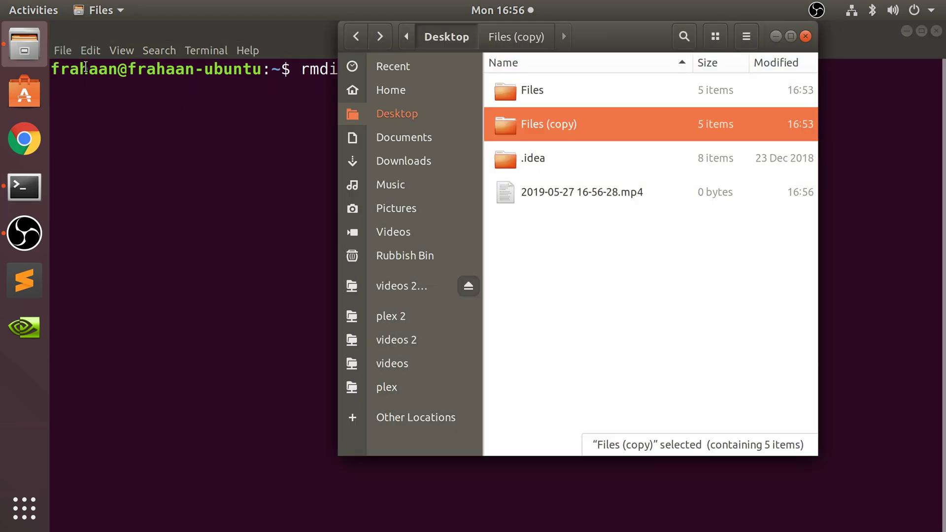
{"action": "left_click", "coordinate": [292, 91]}
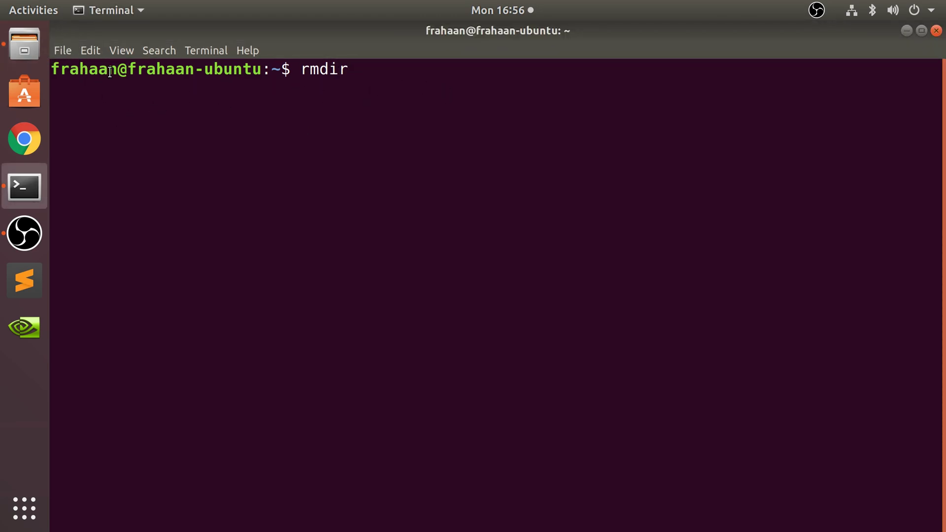
{"action": "left_click", "coordinate": [24, 46]}
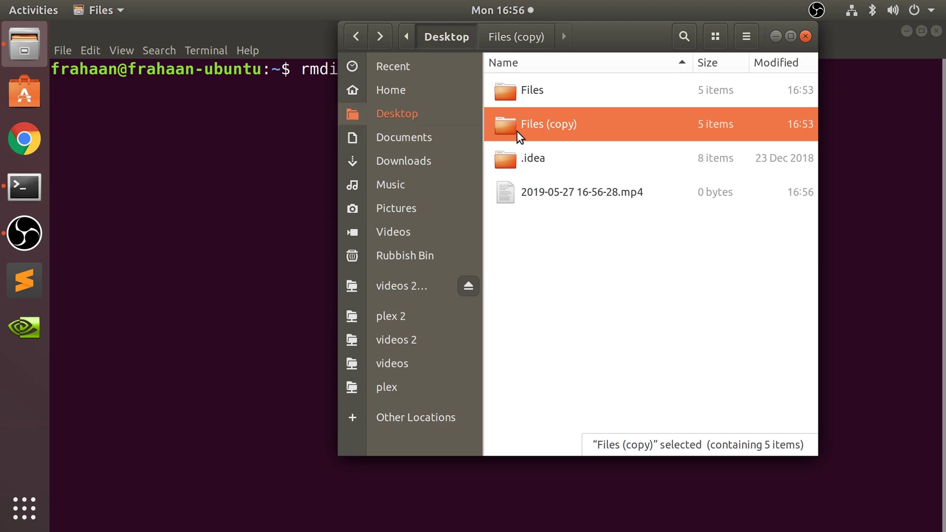
{"action": "left_click_drag", "start_coordinate": [532, 124], "coordinate": [208, 197]}
{"action": "key", "text": "Return"}
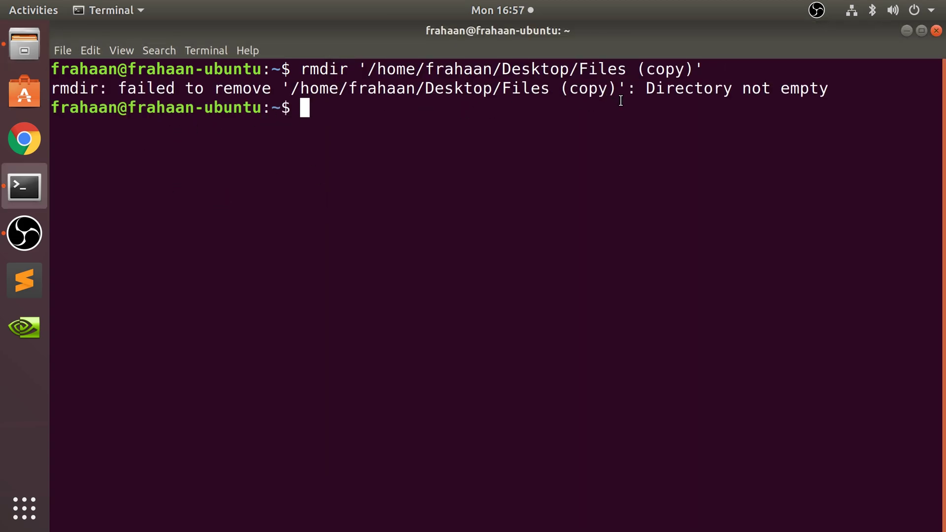
Open Files (copy) in Files to see it holds File1–File5.txt.
{"action": "left_click", "coordinate": [24, 46]}
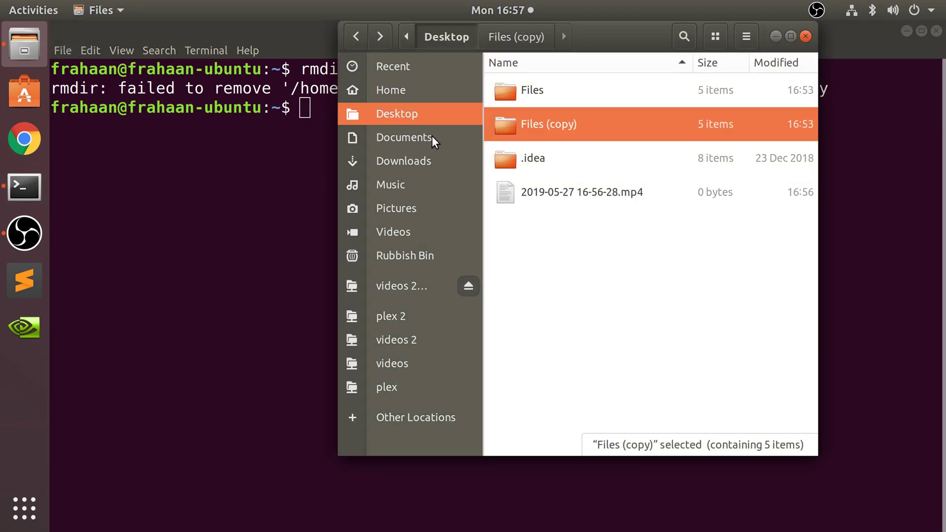
{"action": "double_click", "coordinate": [524, 128]}
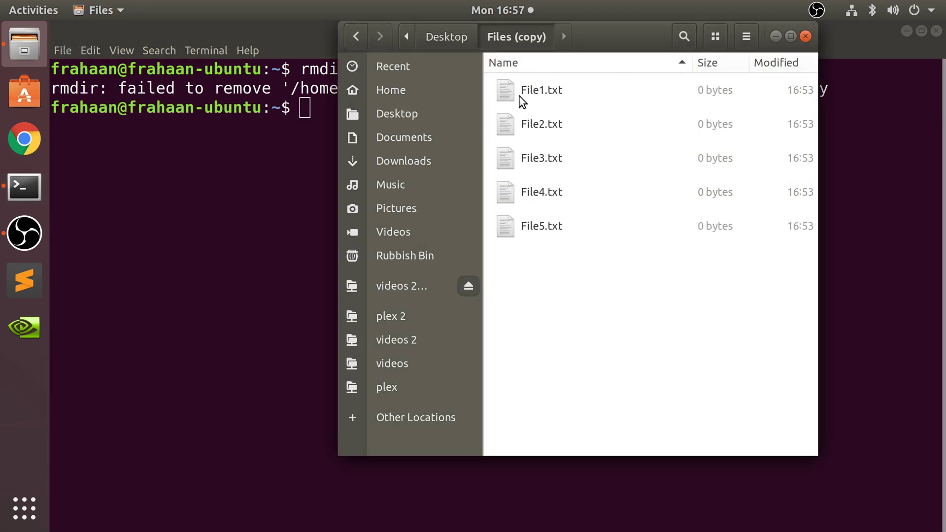
{"action": "left_click", "coordinate": [256, 278]}
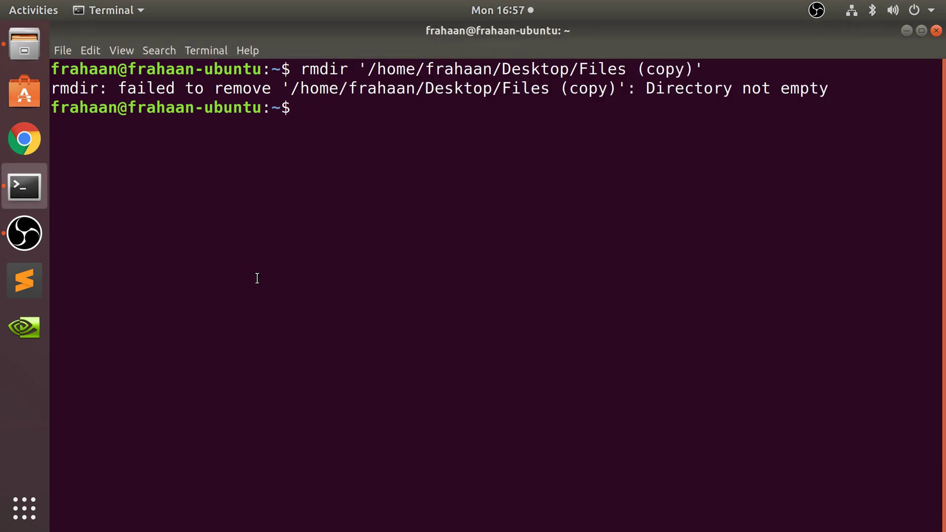
{"action": "type", "text": "rm"}
Run rm on the Files (copy) folder path from Desktop, getting an 'Is a directory' error.
{"action": "left_click", "coordinate": [24, 49]}
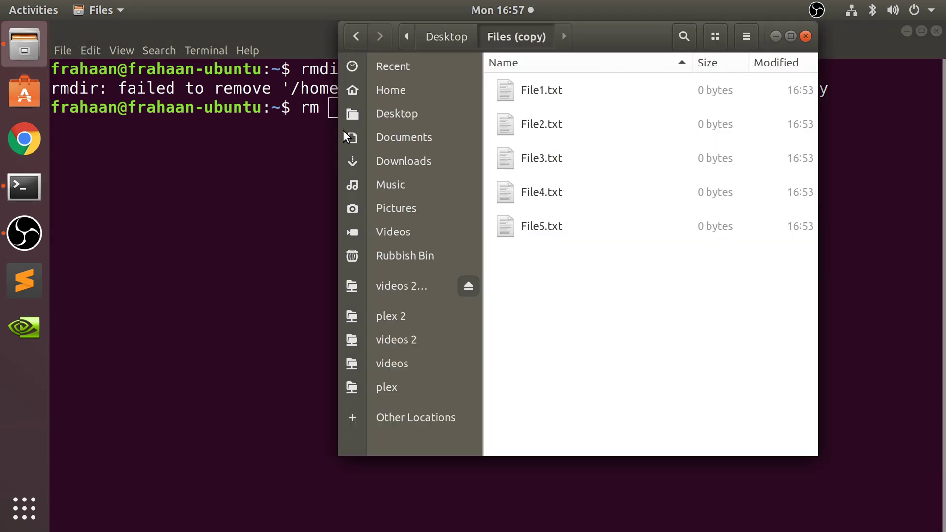
{"action": "left_click", "coordinate": [356, 36]}
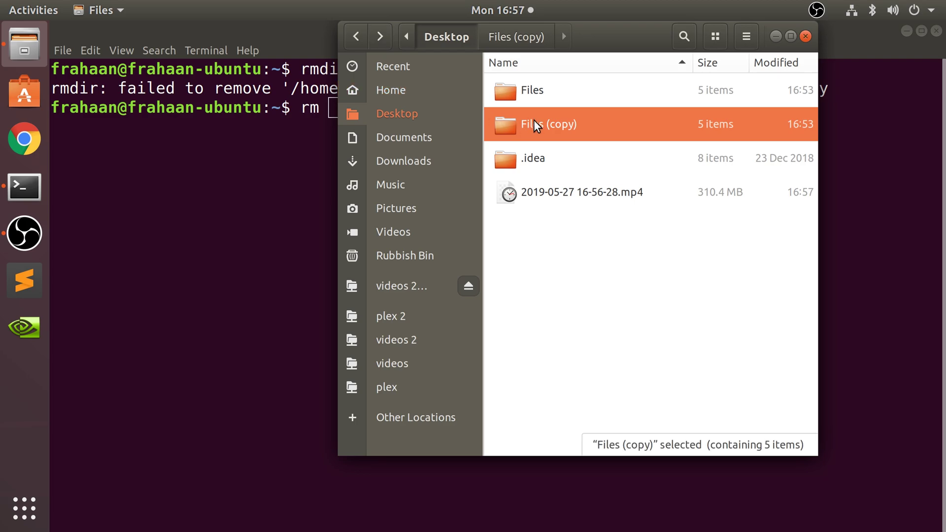
{"action": "left_click_drag", "start_coordinate": [534, 123], "coordinate": [266, 208]}
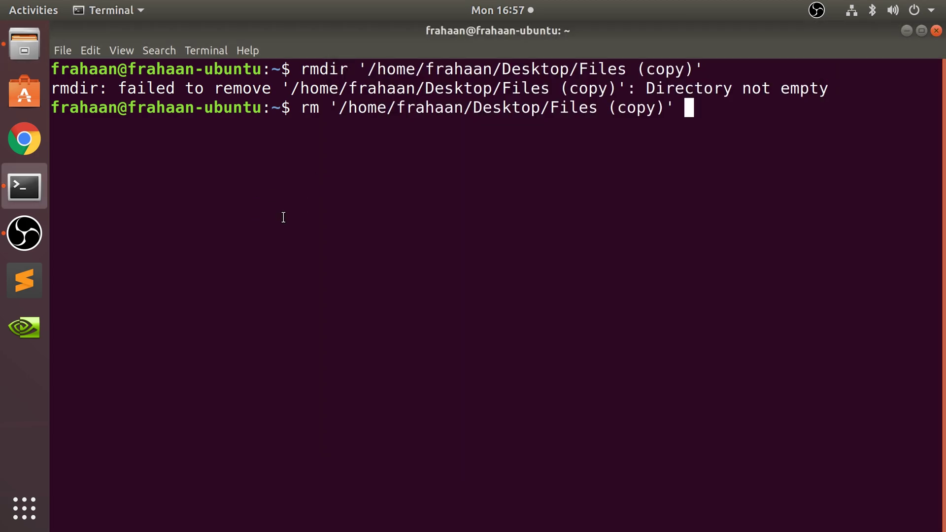
{"action": "key", "text": "Return"}
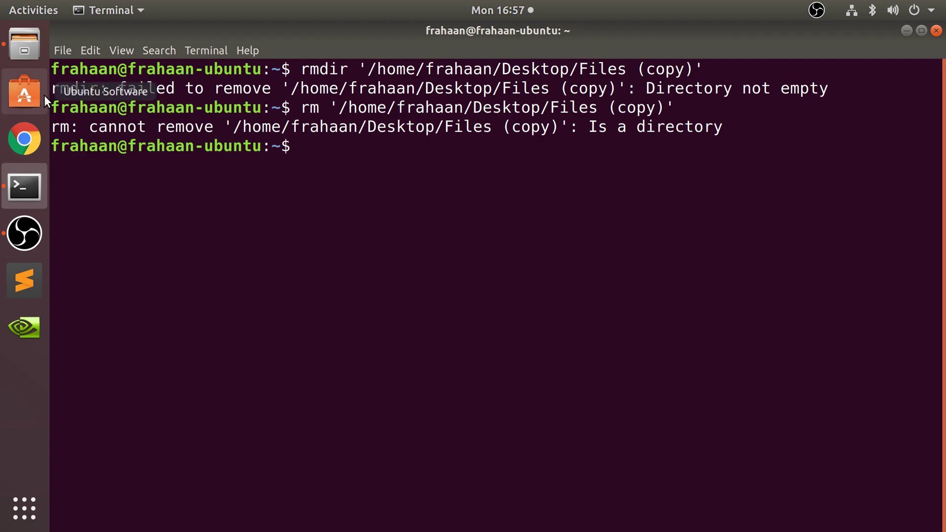
{"action": "type", "text": "cd"}
cd into Files (copy), list File1–File5.txt with ls, then delete them all with rm *.
{"action": "left_click", "coordinate": [25, 46]}
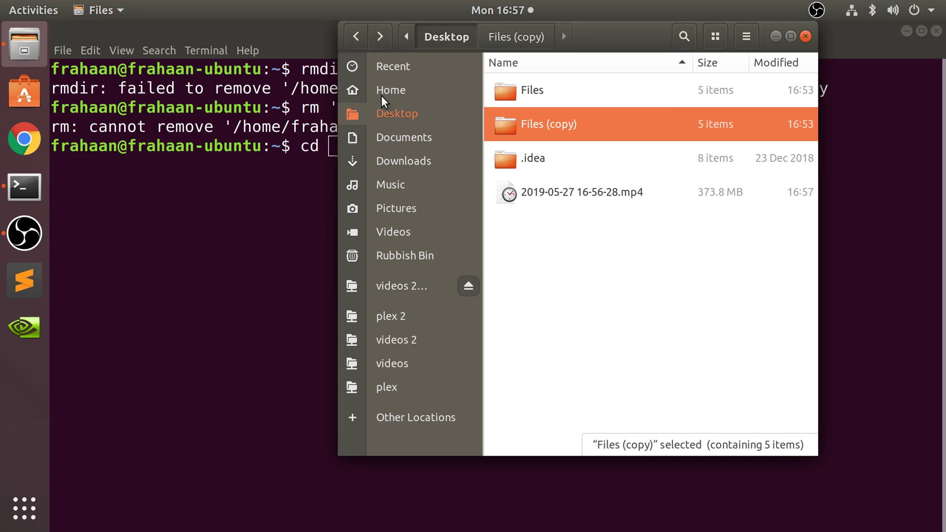
{"action": "left_click_drag", "start_coordinate": [497, 121], "coordinate": [254, 232]}
{"action": "key", "text": "Return"}
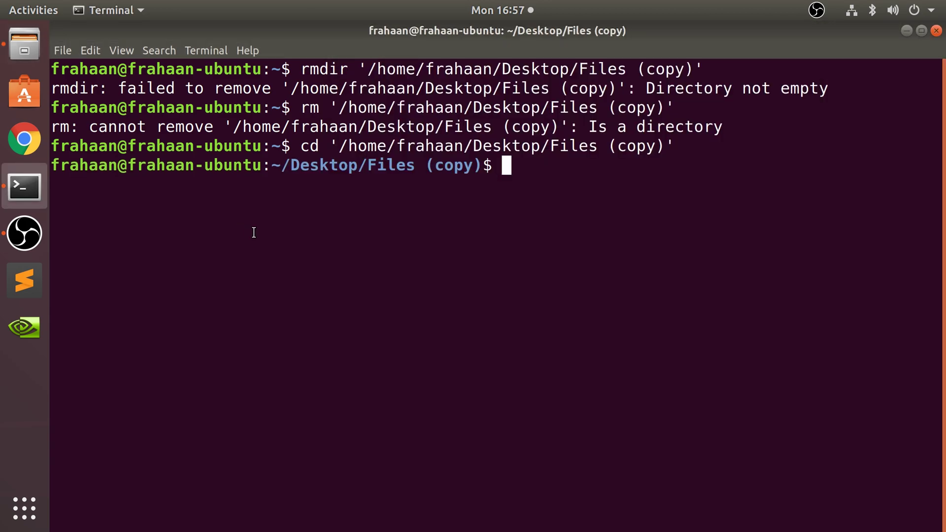
{"action": "type", "text": "ls"}
{"action": "key", "text": "Return"}
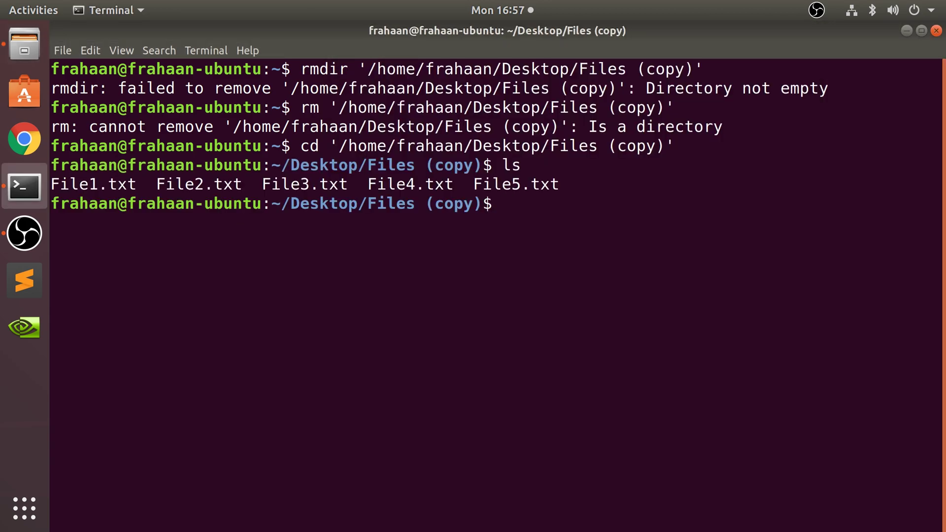
{"action": "type", "text": "rm "}
{"action": "type", "text": "*"}
{"action": "key", "text": "Return"}
Confirm Files (copy) has 0 items, then rerun the recalled rmdir on it without error.
{"action": "left_click", "coordinate": [25, 43]}
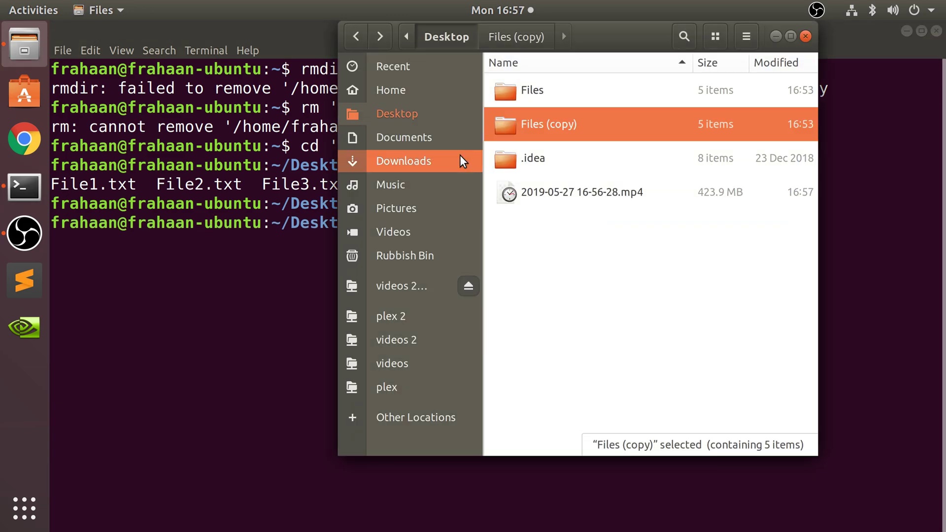
{"action": "key", "text": "BackSpace"}
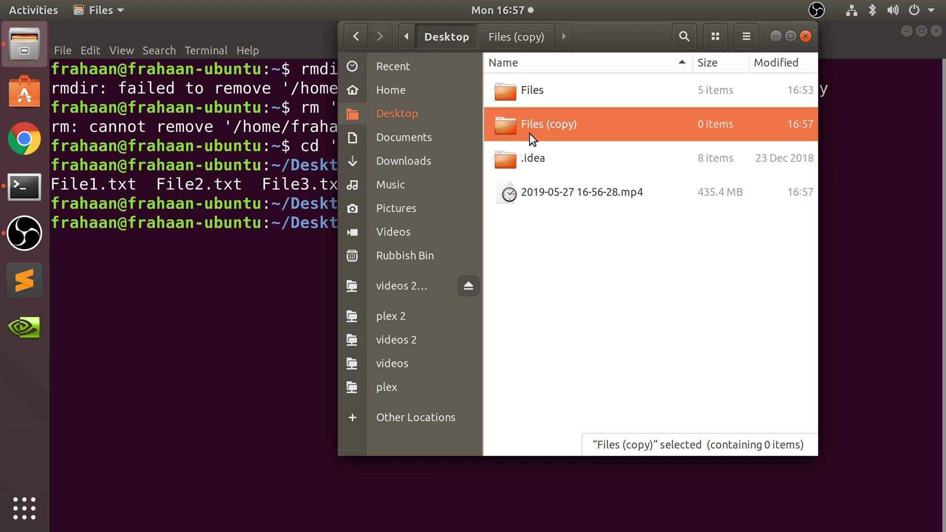
{"action": "left_click", "coordinate": [310, 296]}
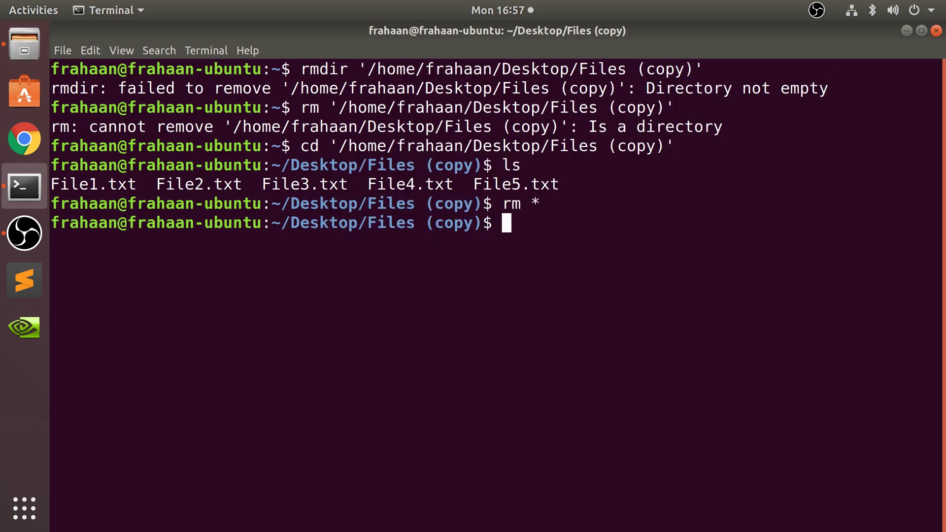
{"action": "type", "text": "ls"}
{"action": "key", "text": "Up"}
{"action": "key", "text": "Up"}
{"action": "key", "text": "Up"}
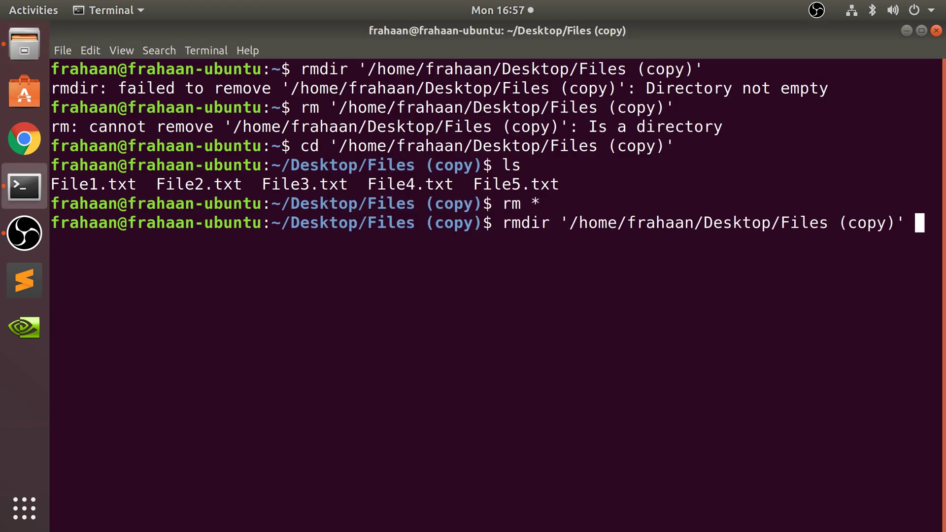
{"action": "key", "text": "Return"}
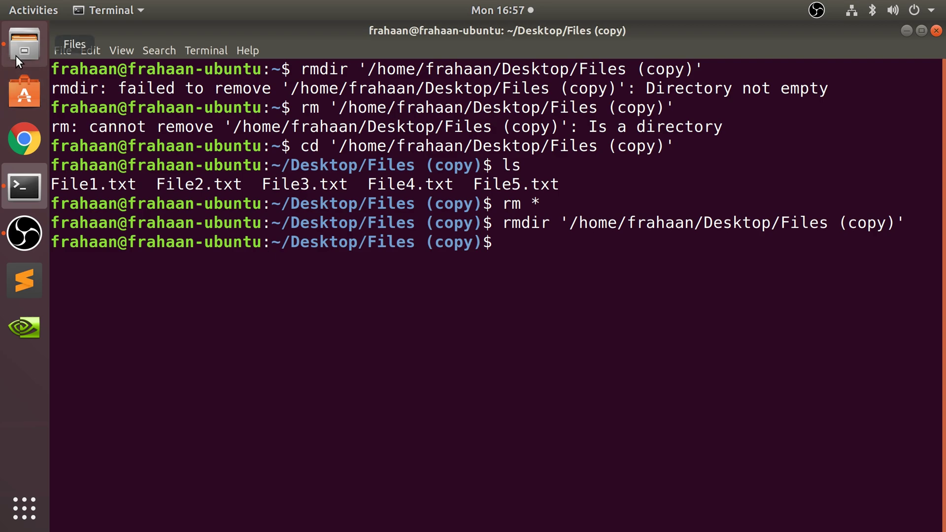
{"action": "left_click", "coordinate": [24, 43]}
{"action": "left_click", "coordinate": [577, 232]}
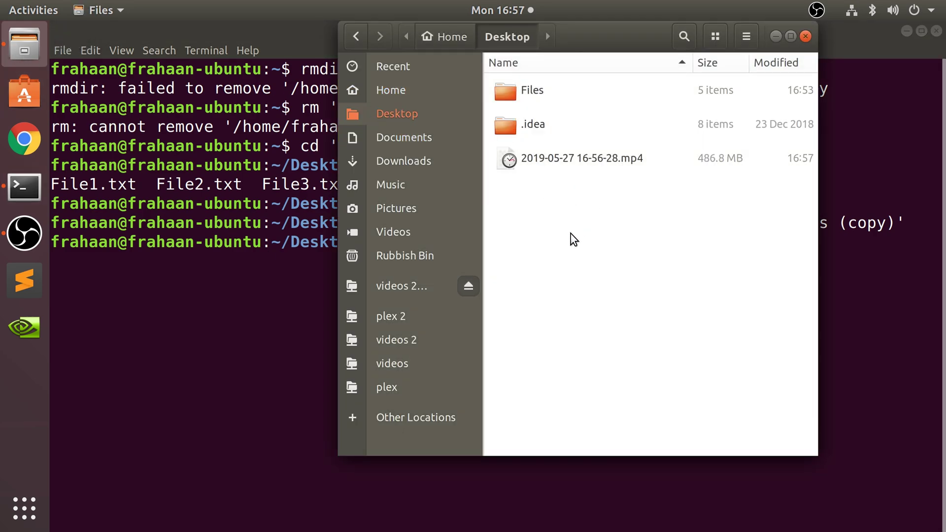
{"action": "left_click", "coordinate": [253, 294]}
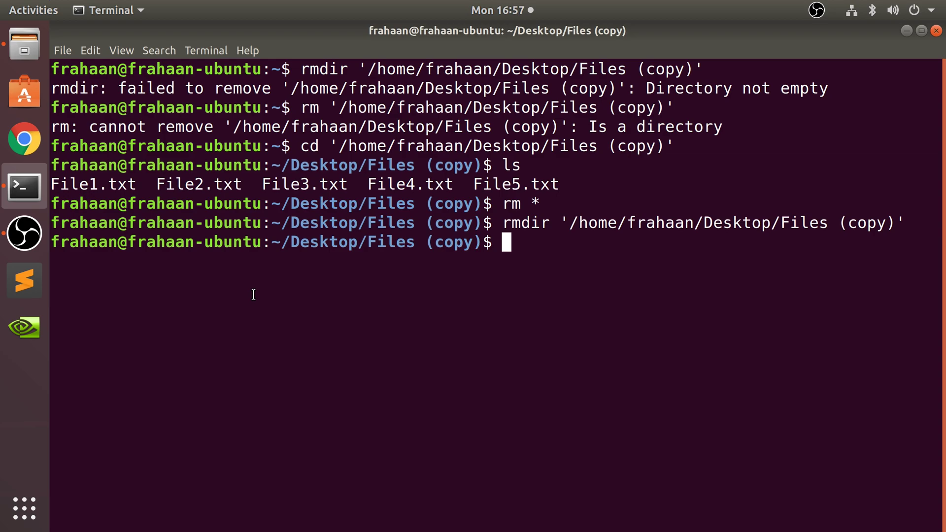